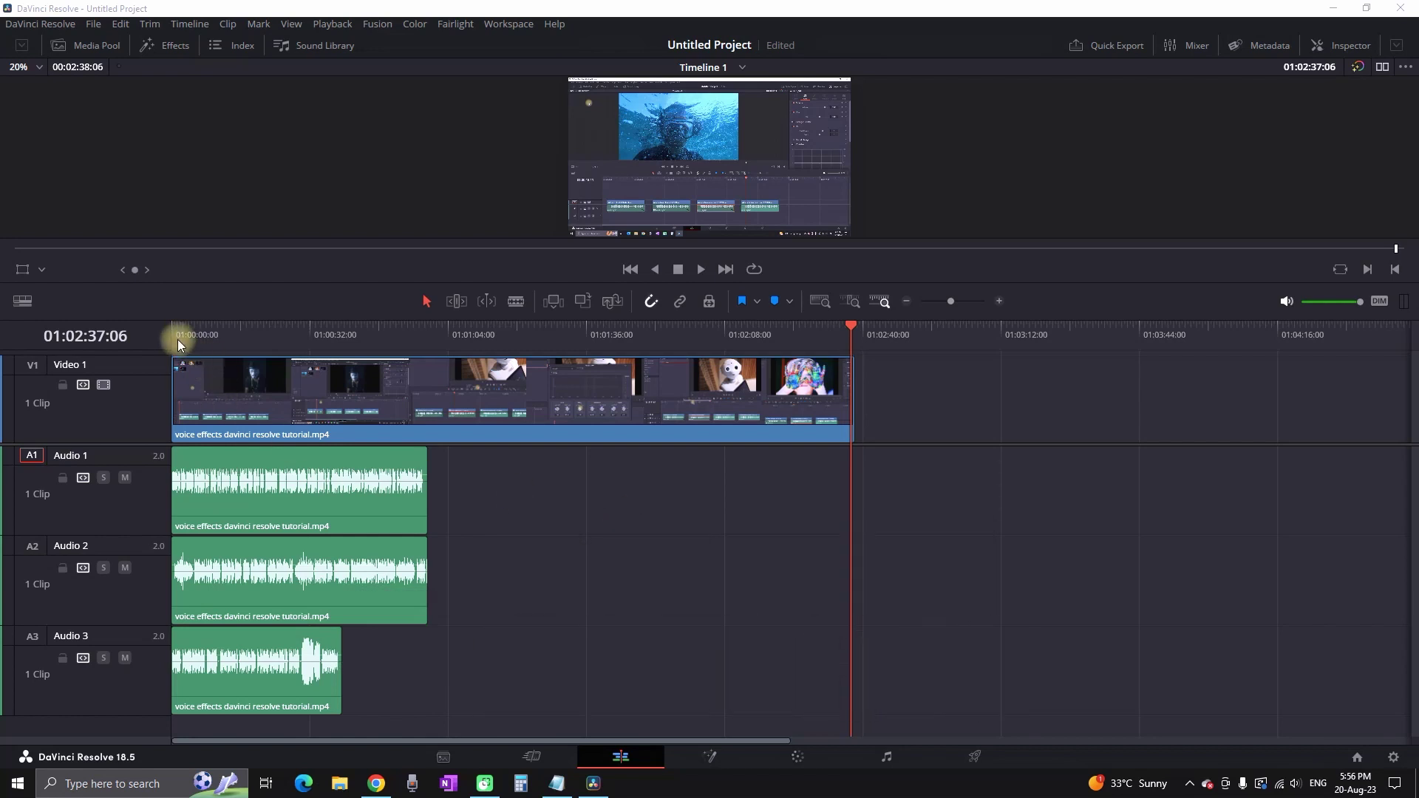
Scrub through the video, then select and deselect the three voiceover clips
left_click(408, 327)
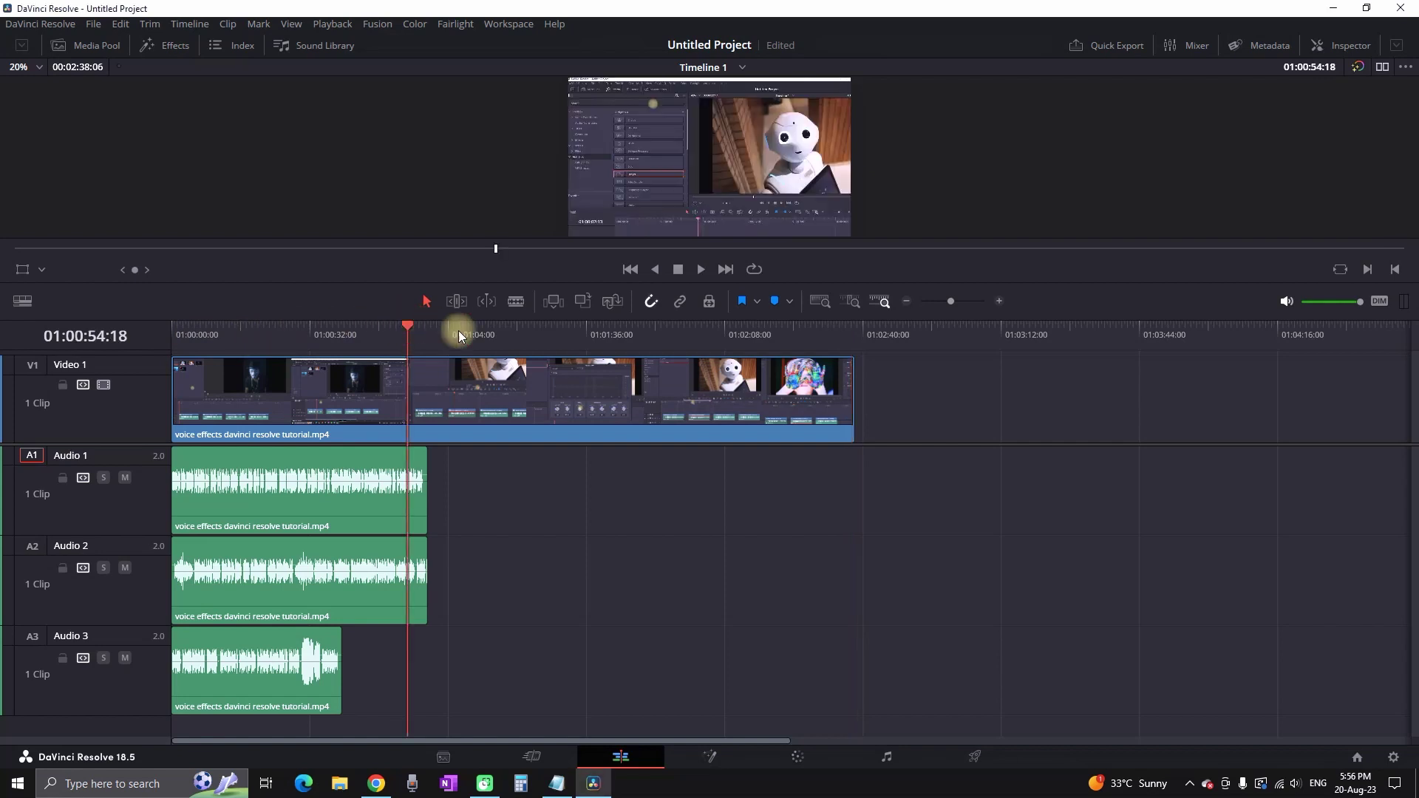
left_click(522, 329)
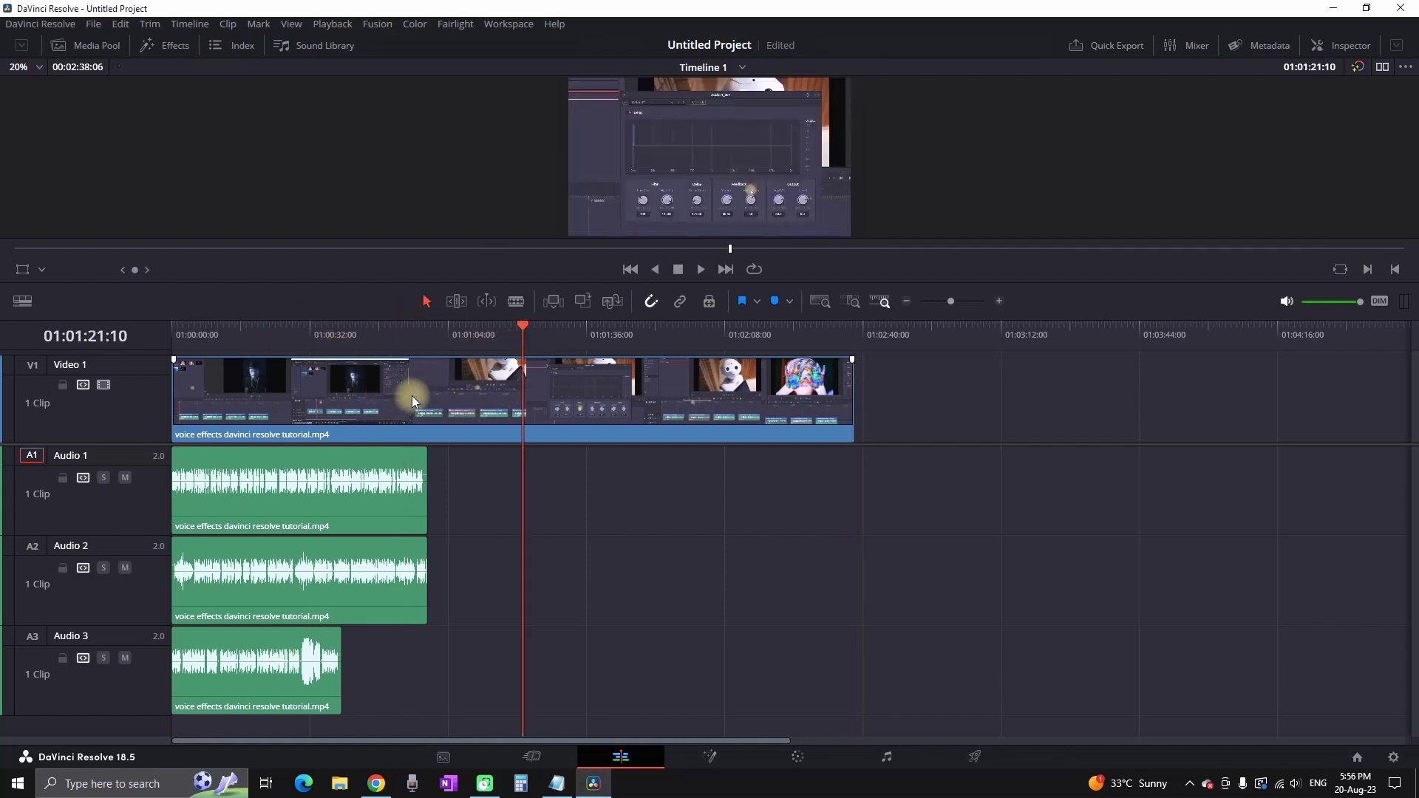
left_click(266, 338)
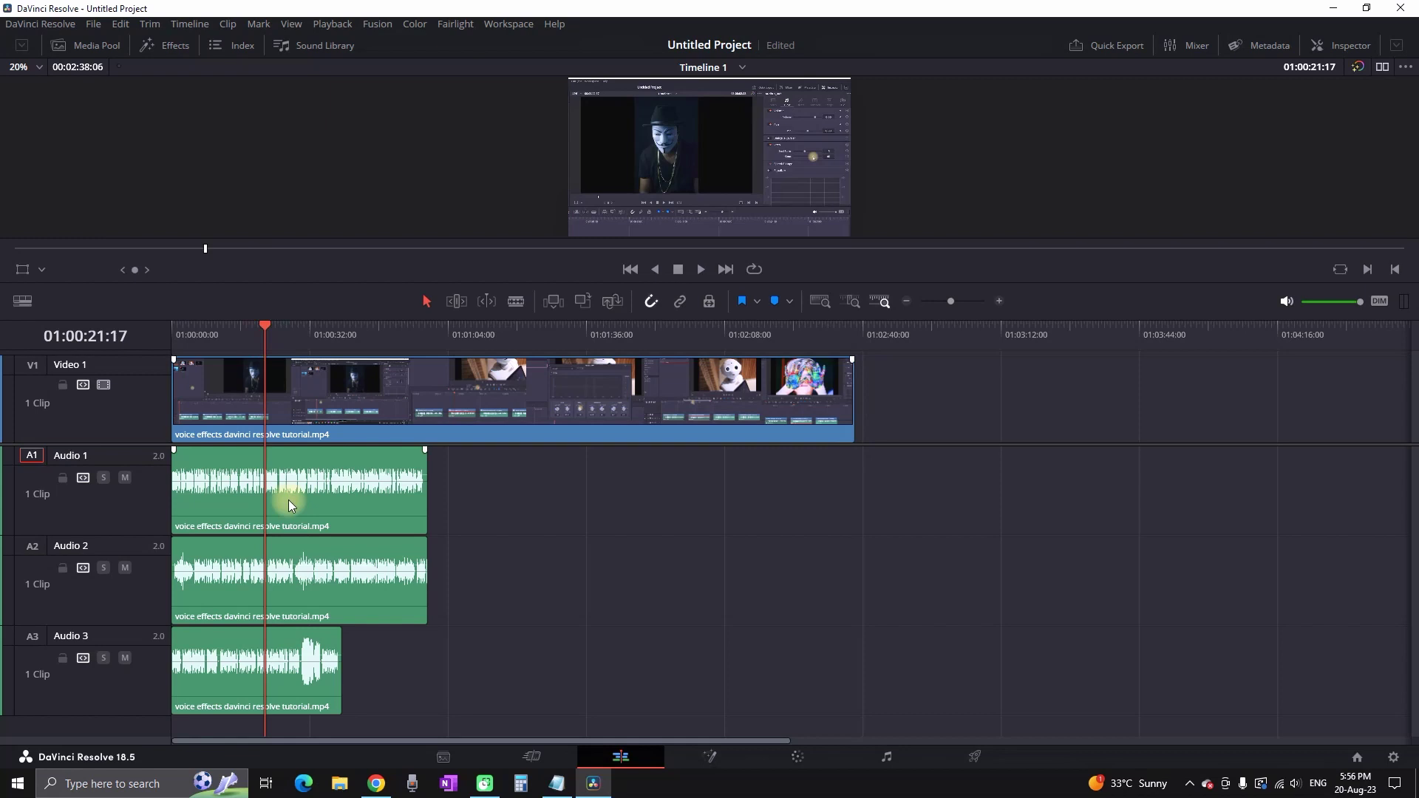
mouse_move(469, 484)
left_mouse_down()
mouse_move(252, 693)
mouse_move(273, 678)
left_mouse_up()
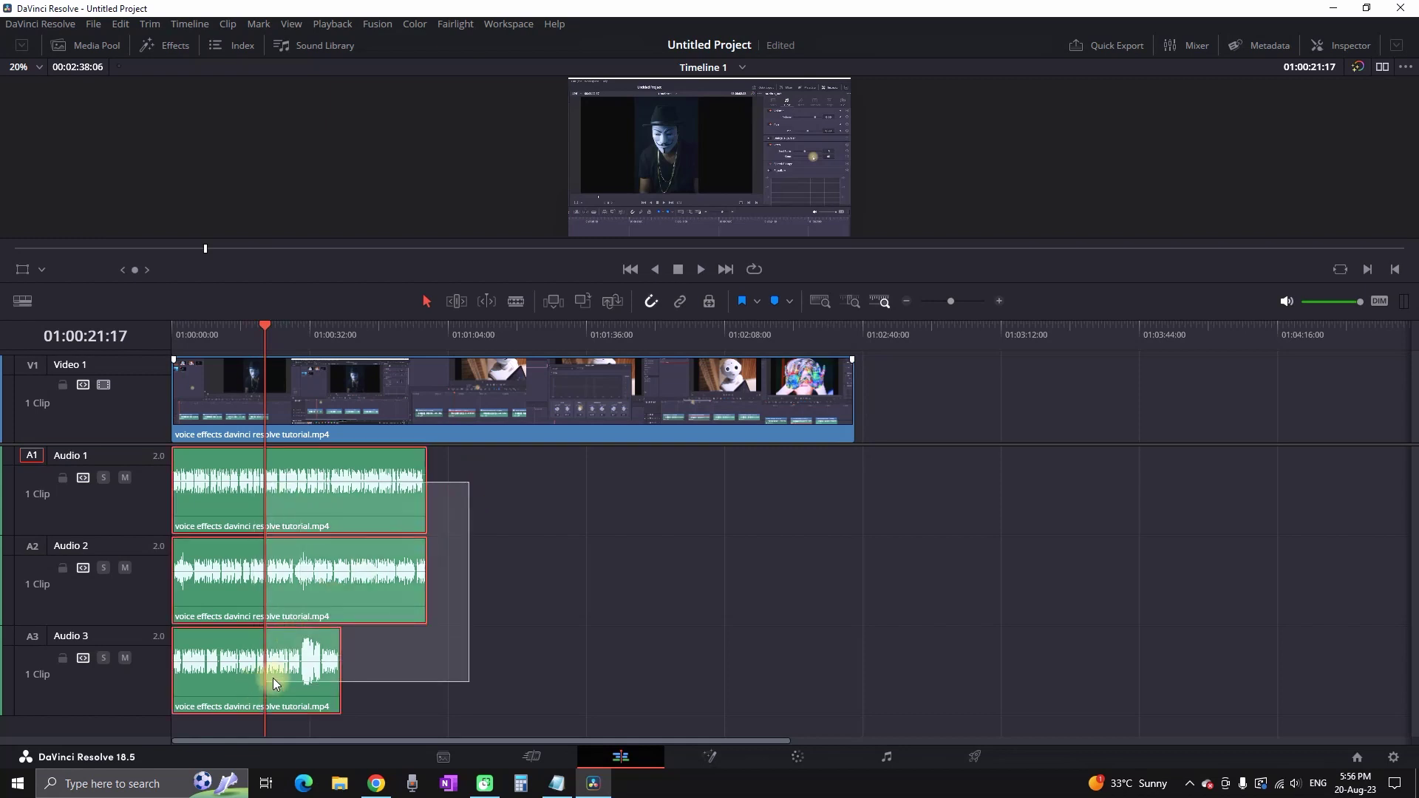
left_click(547, 545)
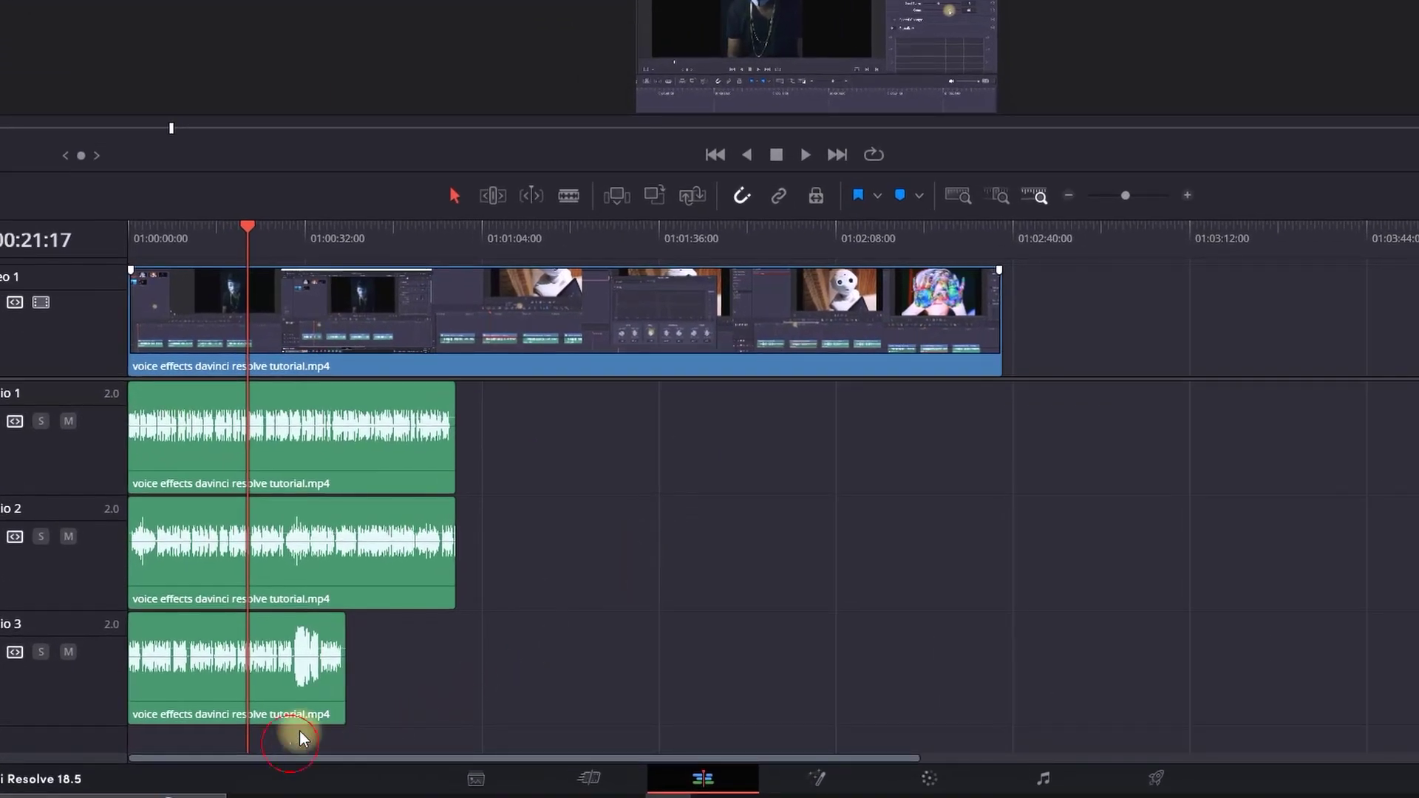
Select the video and all audio clips and auto-align them based on waveform
left_click_drag(301, 738, 627, 358)
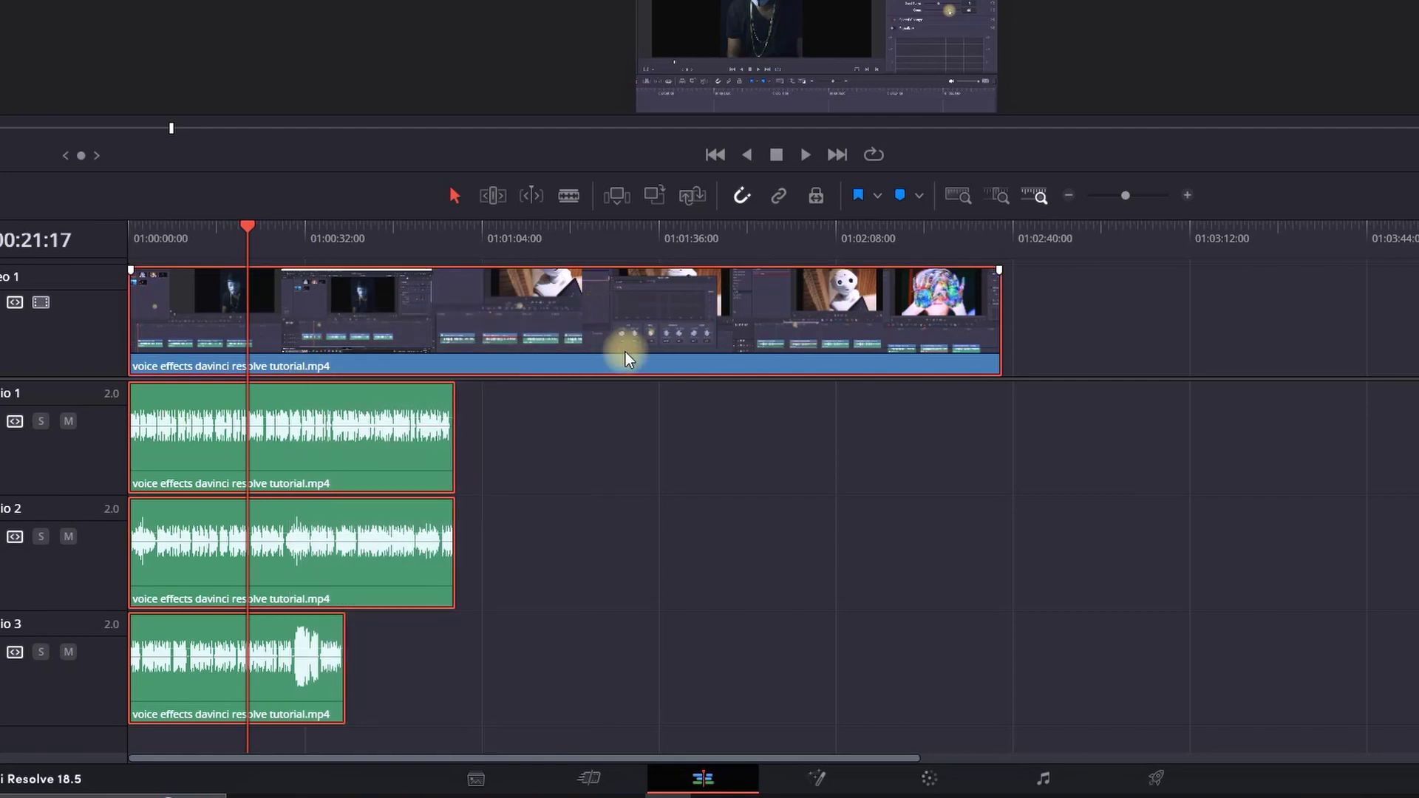
right_click(521, 333)
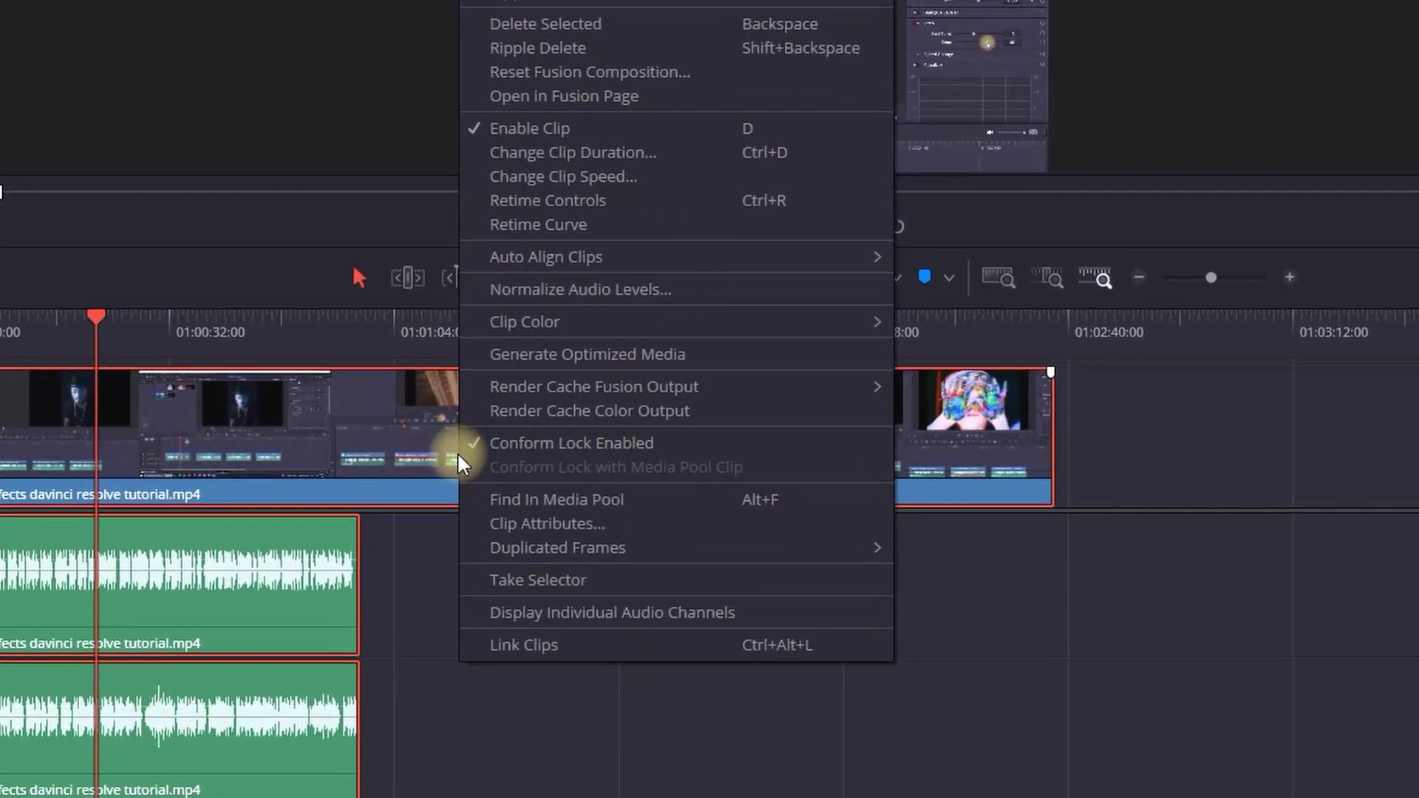
mouse_move(401, 297)
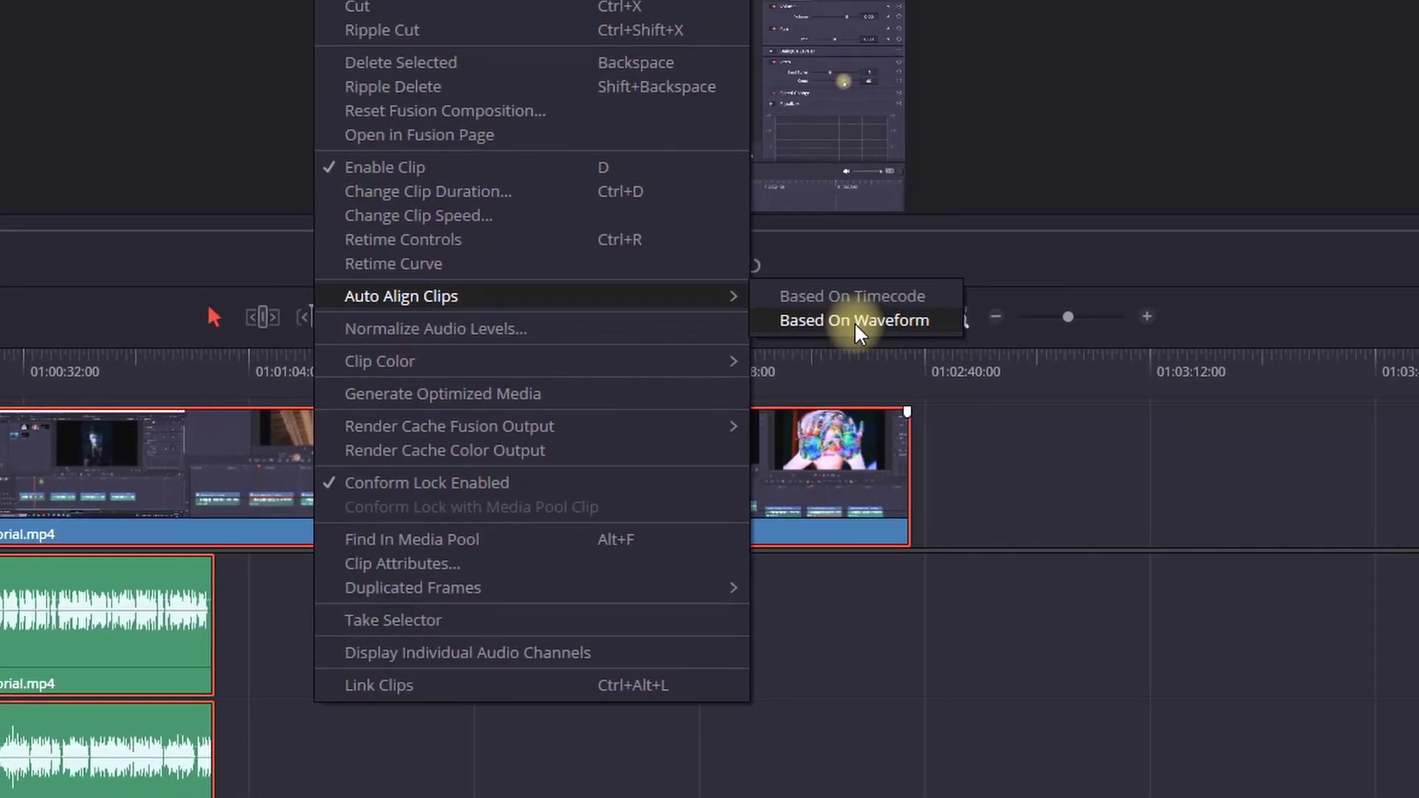
left_click(866, 325)
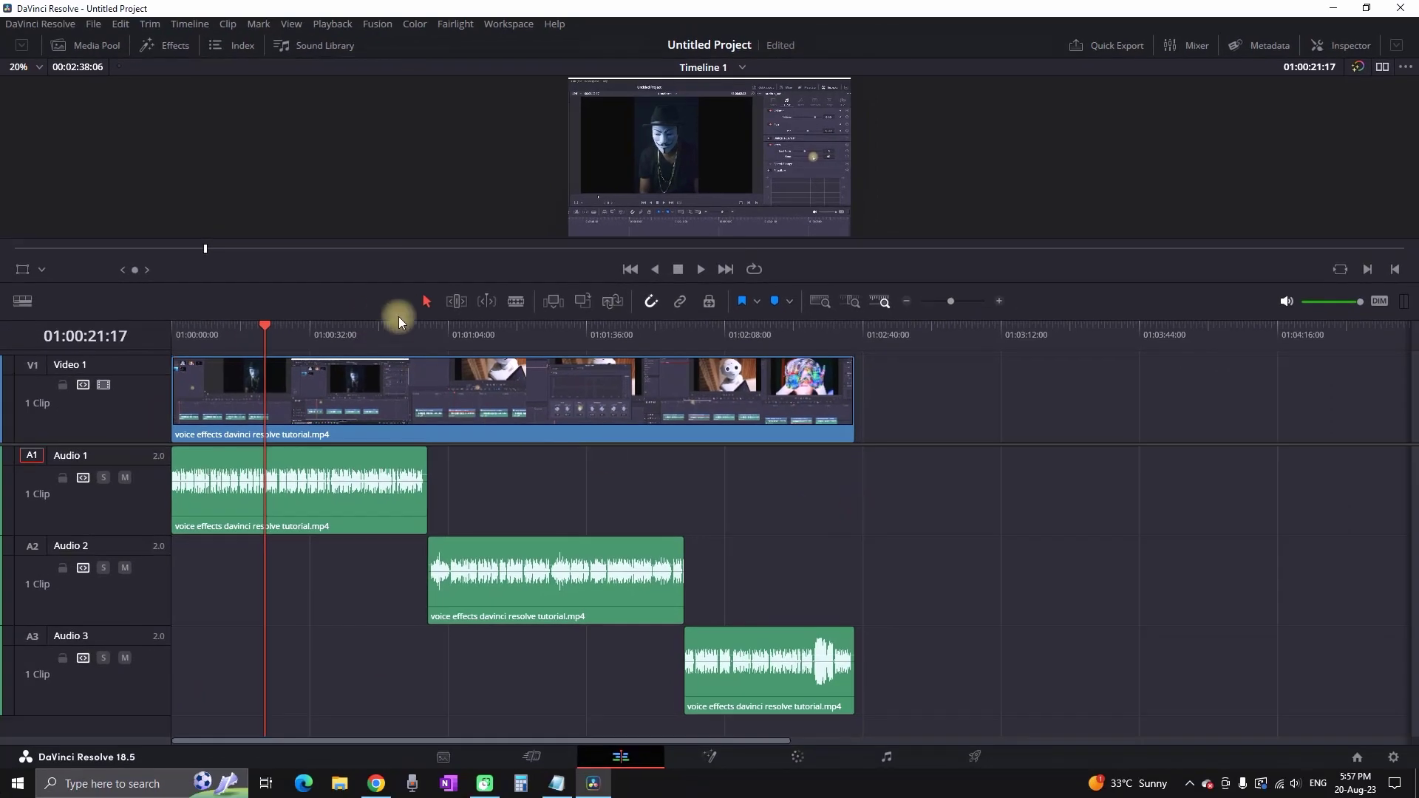
Move the Audio 2 and Audio 3 voiceovers onto Audio 1 after the first clip, then save
left_click(427, 335)
left_click(851, 335)
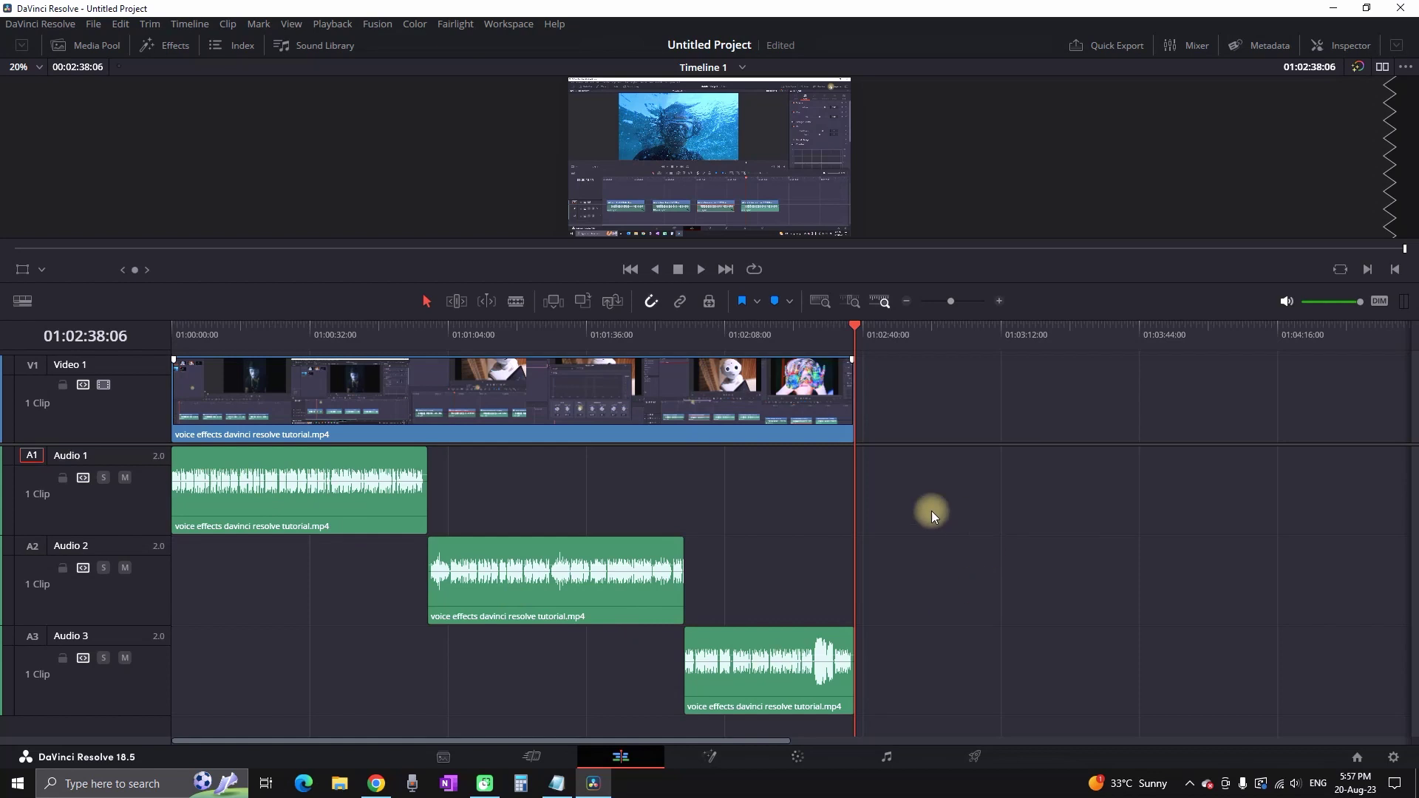
left_click_drag(573, 547, 572, 477)
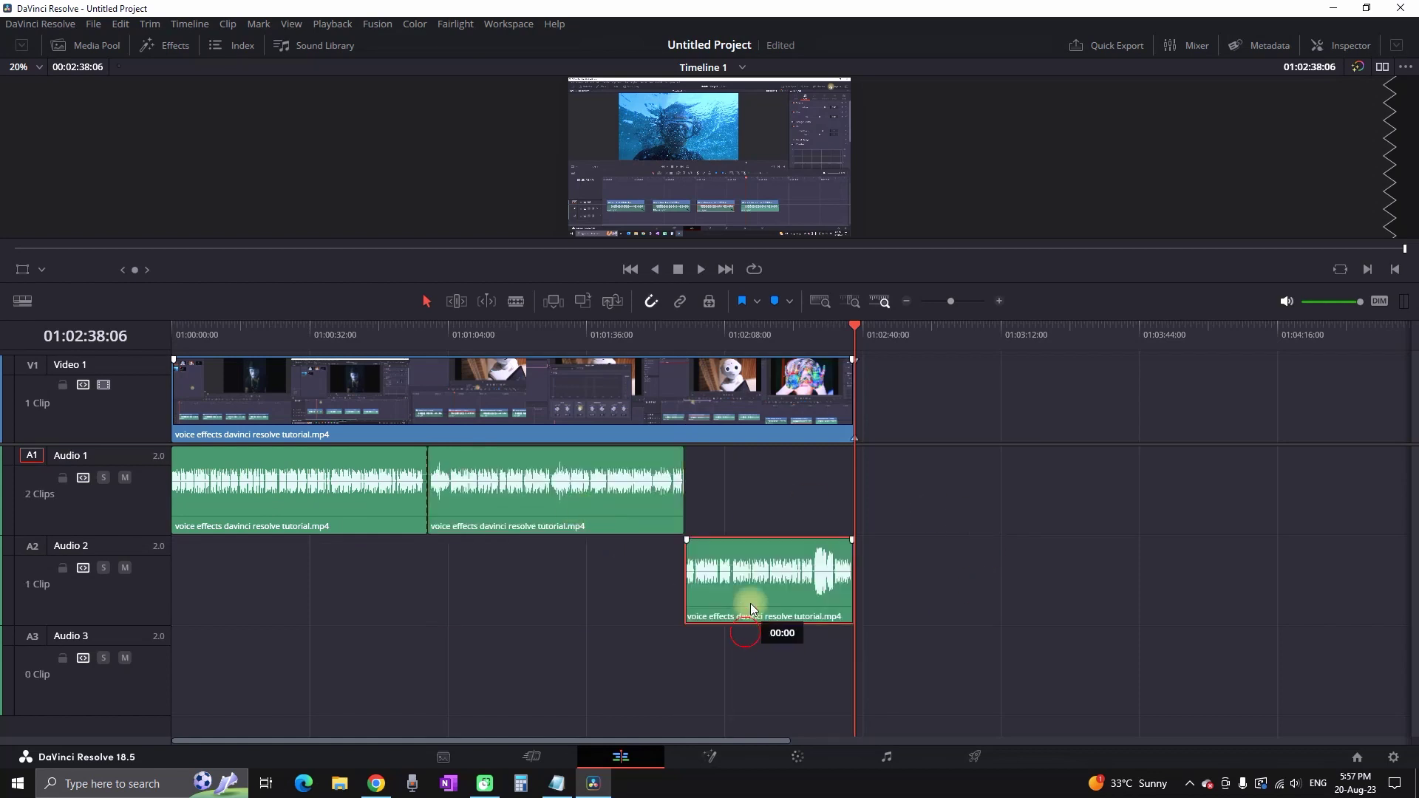
left_click_drag(752, 665, 746, 497)
left_click(916, 561)
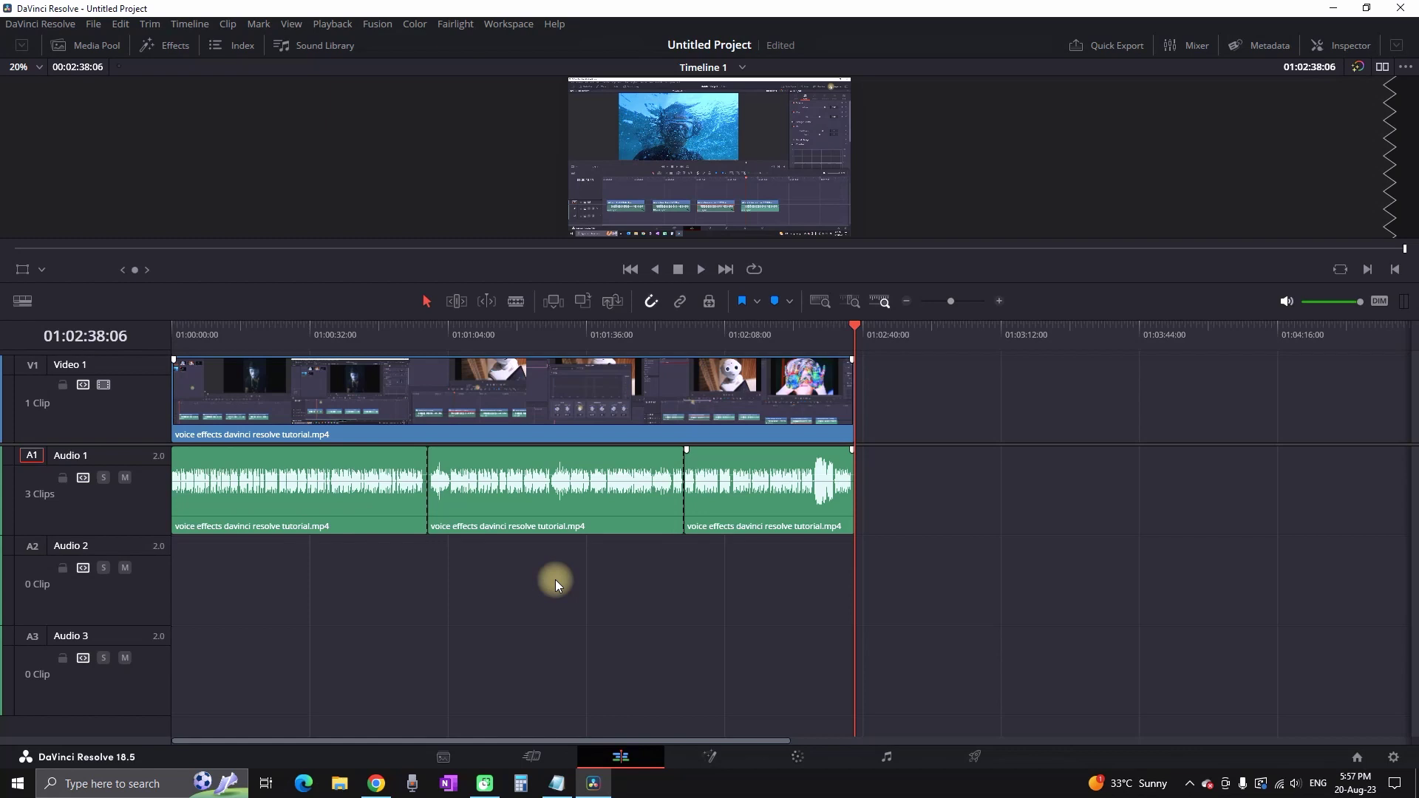
key("ctrl+s")
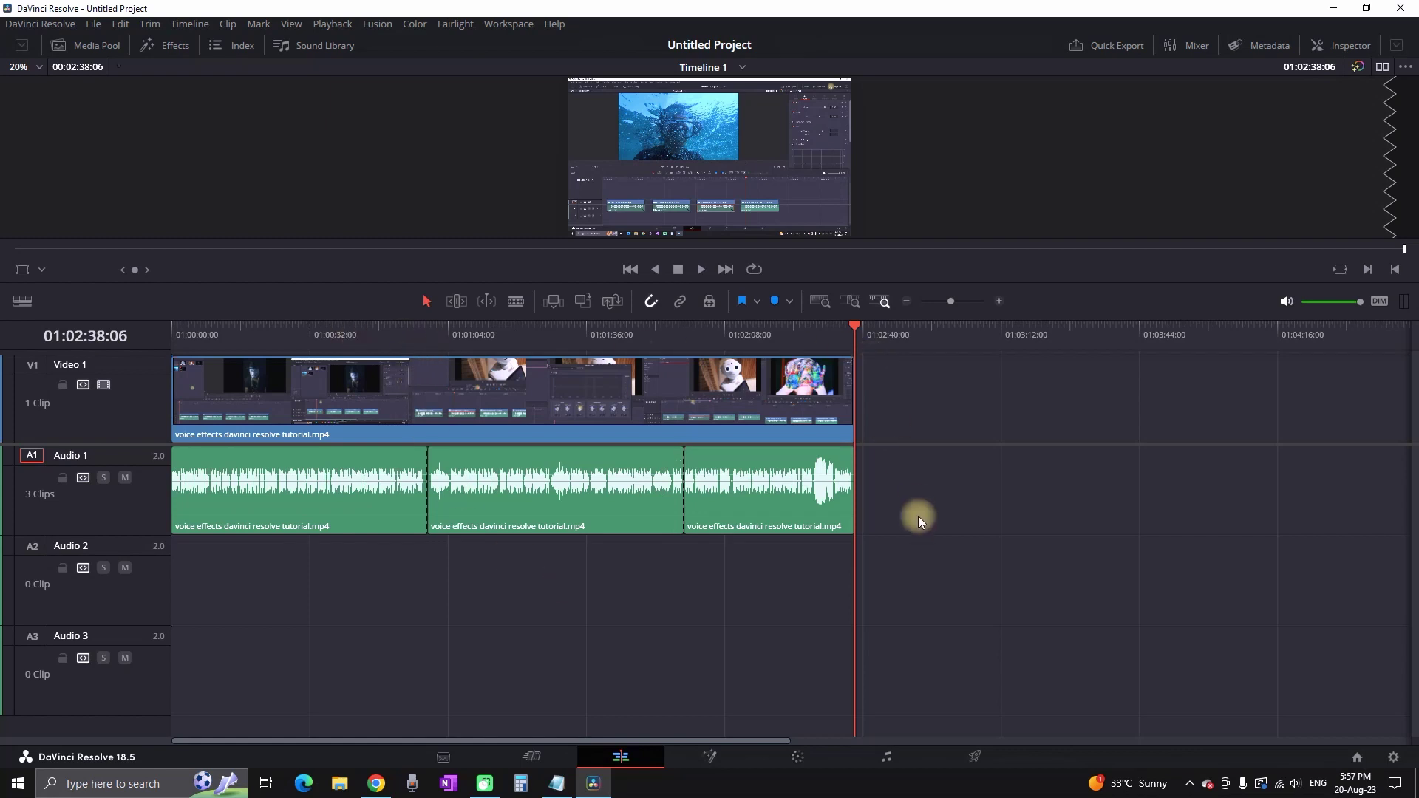